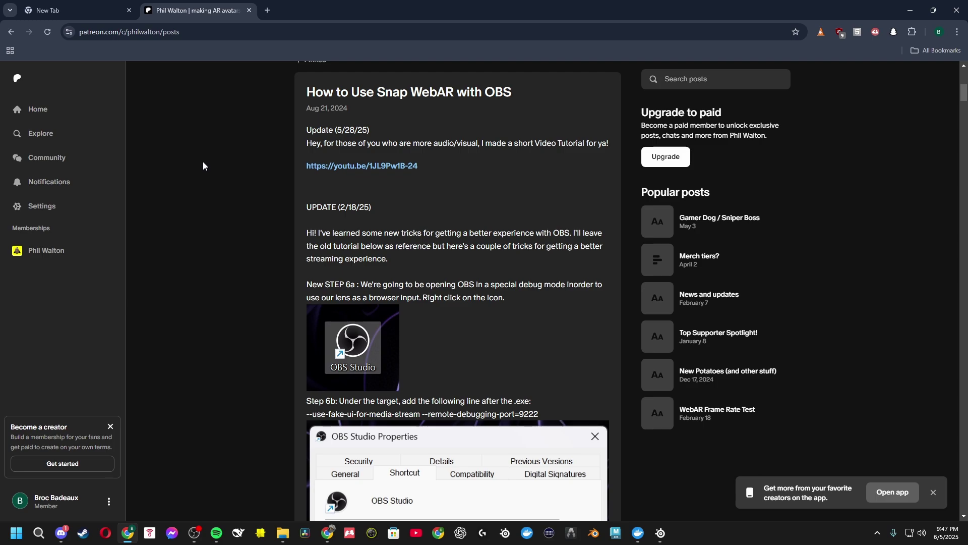
Copy the --use-fake-ui-for-media-stream --remote-debugging-port=9222 line from the Patreon post.
scroll(297, 243, "up", 2)
scroll(415, 263, "down", 2)
left_click_drag(537, 415, 307, 415)
right_click(314, 414)
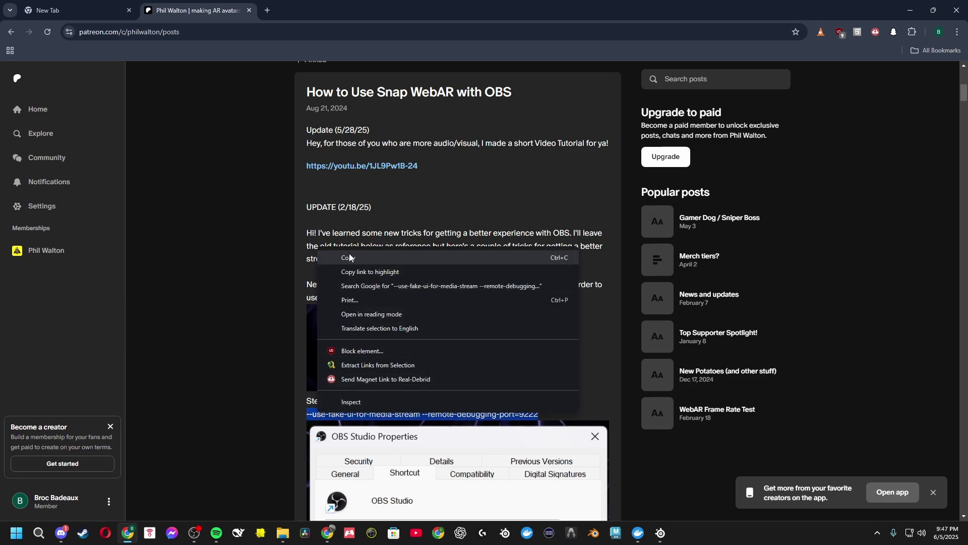
left_click(348, 271)
Open the OBS Studio (64bit) shortcut's Properties with the cursor at the end of Target.
right_click(196, 532)
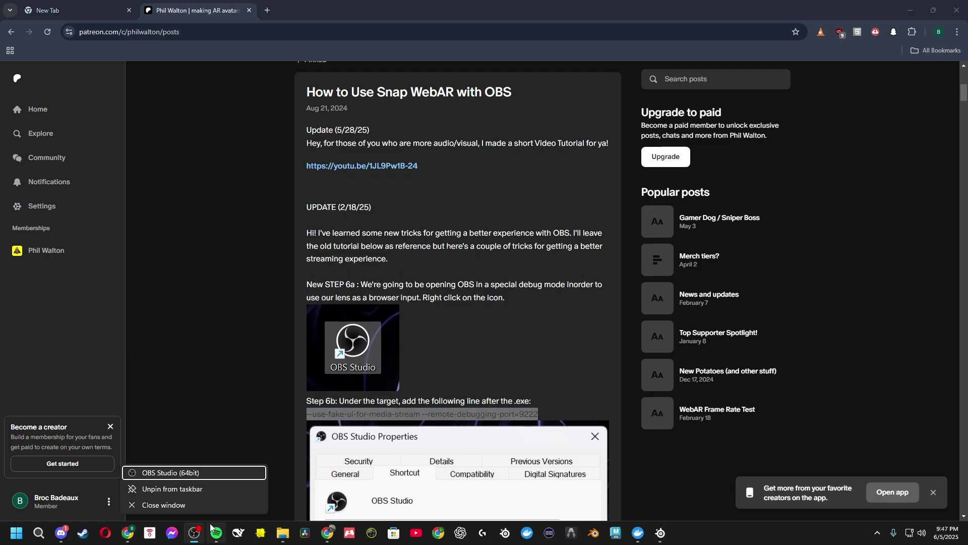
right_click(191, 474)
left_click(211, 467)
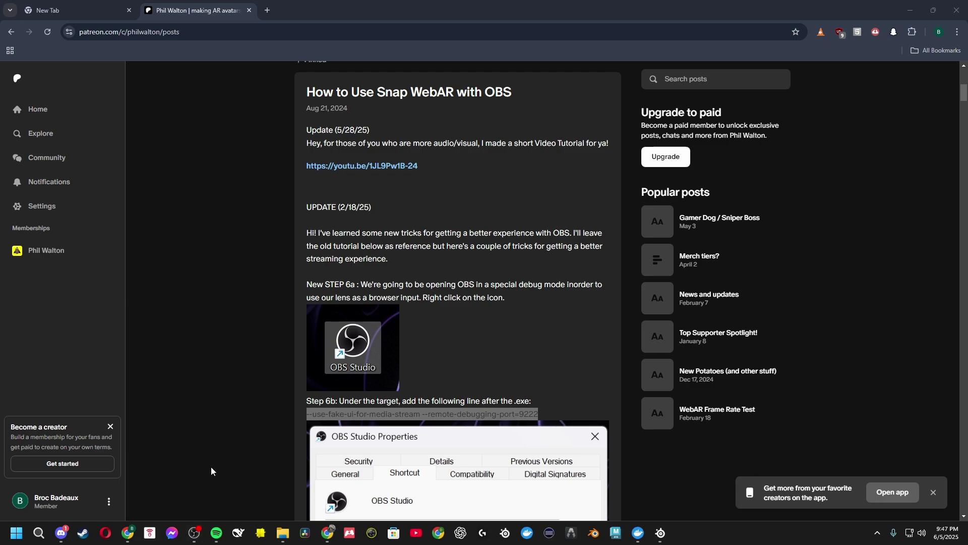
left_click(365, 332)
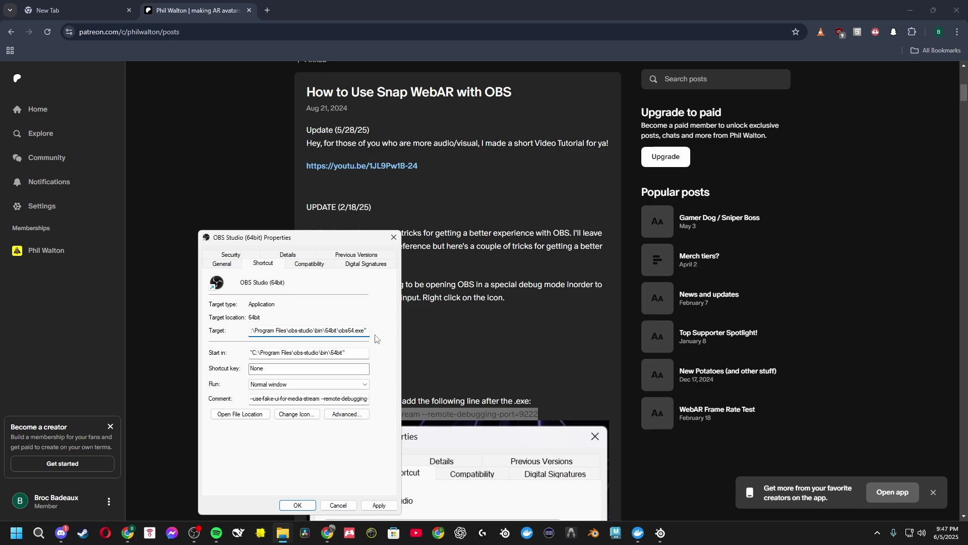
Paste the debug flags after the OBS Target path, then apply and confirm.
key("ctrl+v")
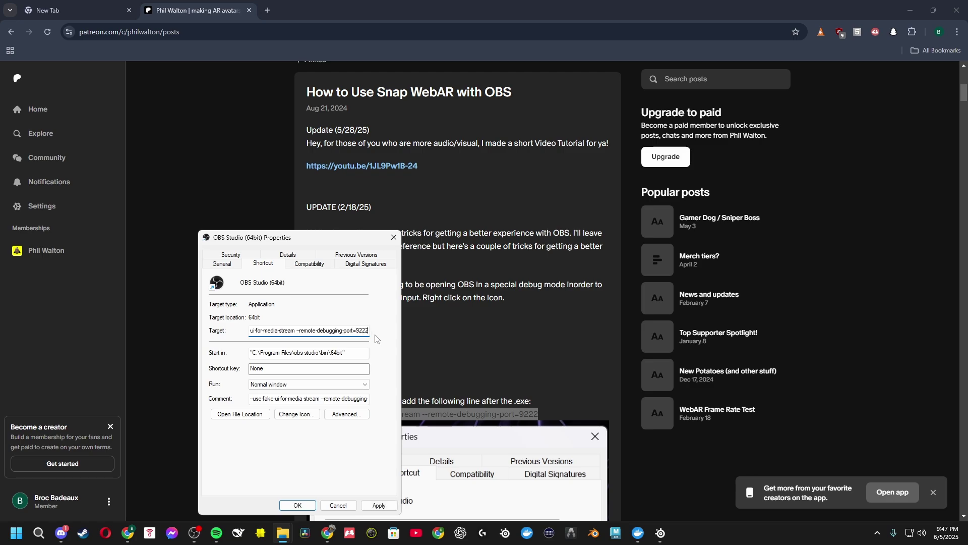
left_click(385, 508)
left_click(380, 506)
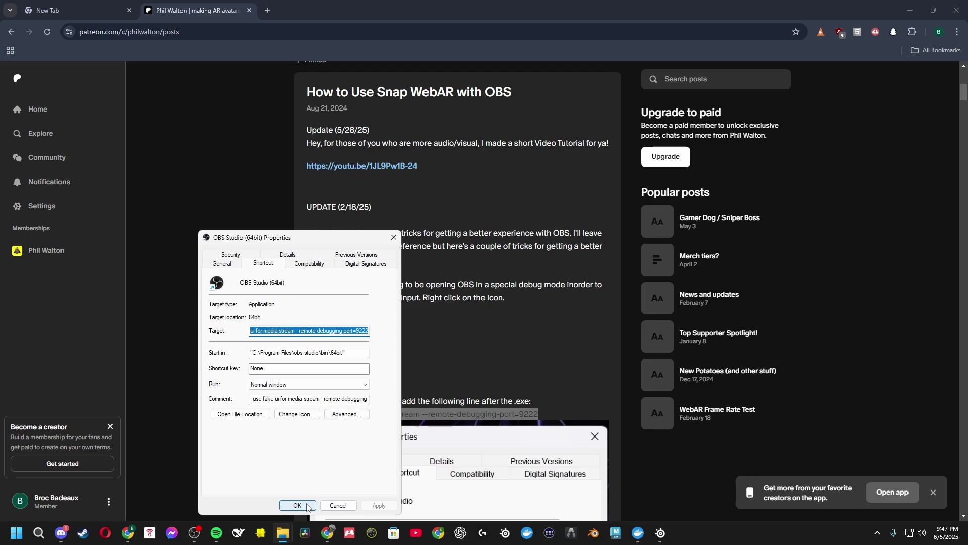
left_click(298, 505)
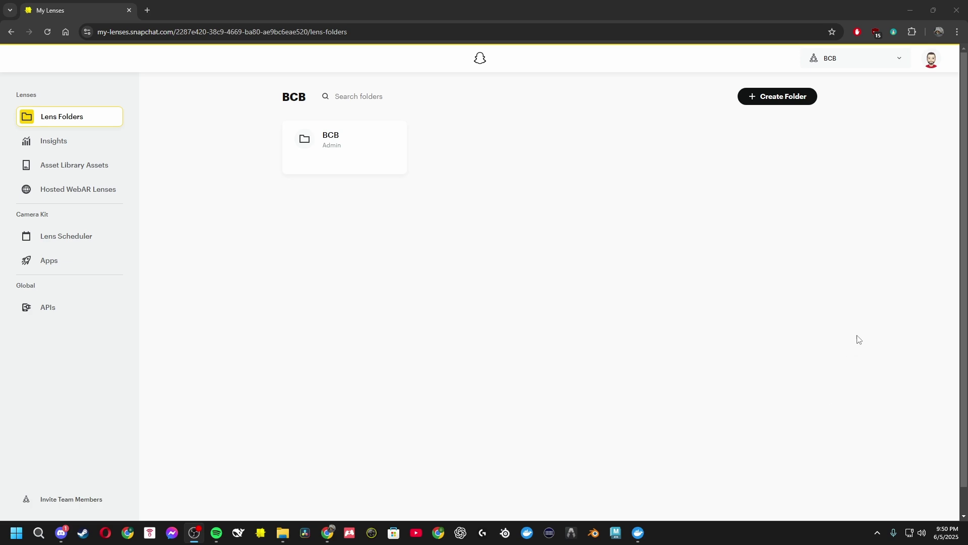
In the browser, go to Hosted WebAR Lenses and start generating a new WebAR Lens URL.
left_click(955, 189)
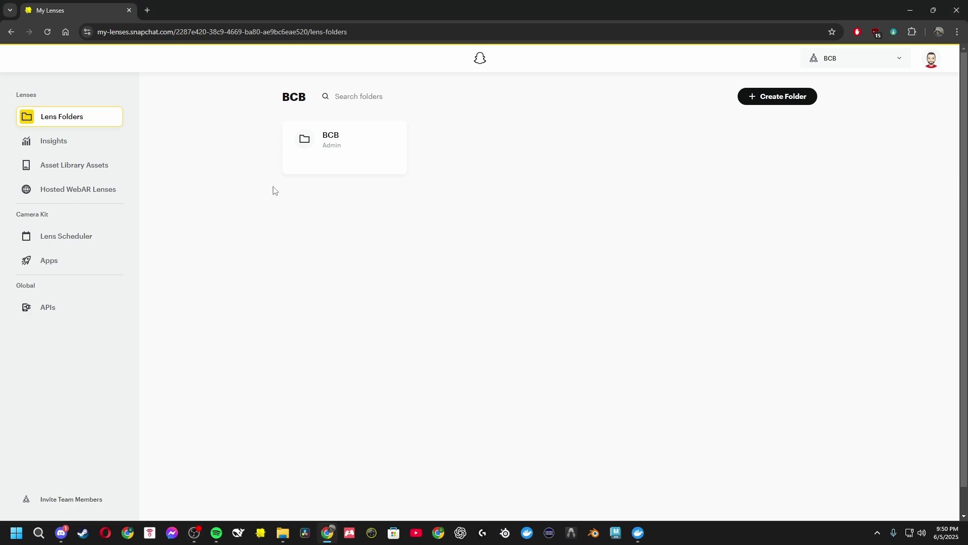
left_click(79, 191)
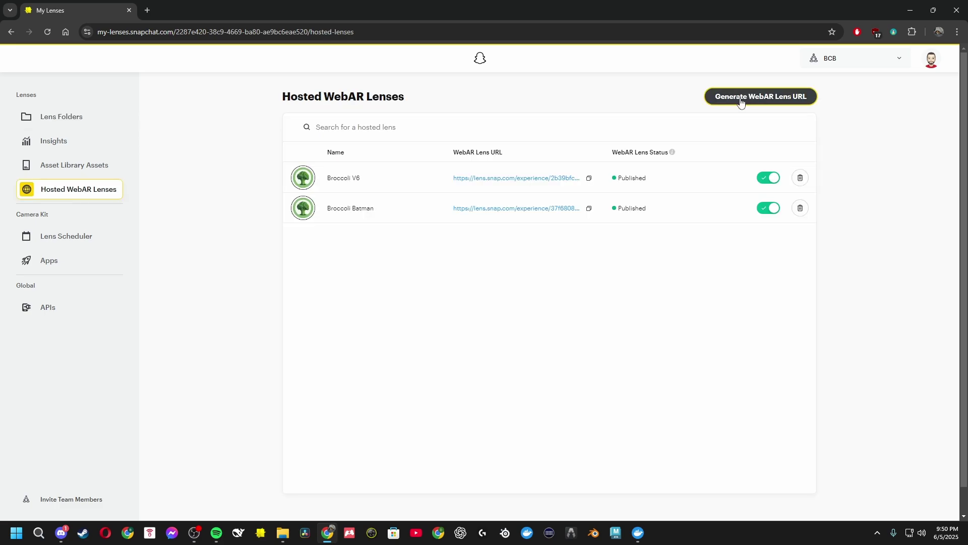
left_click(743, 102)
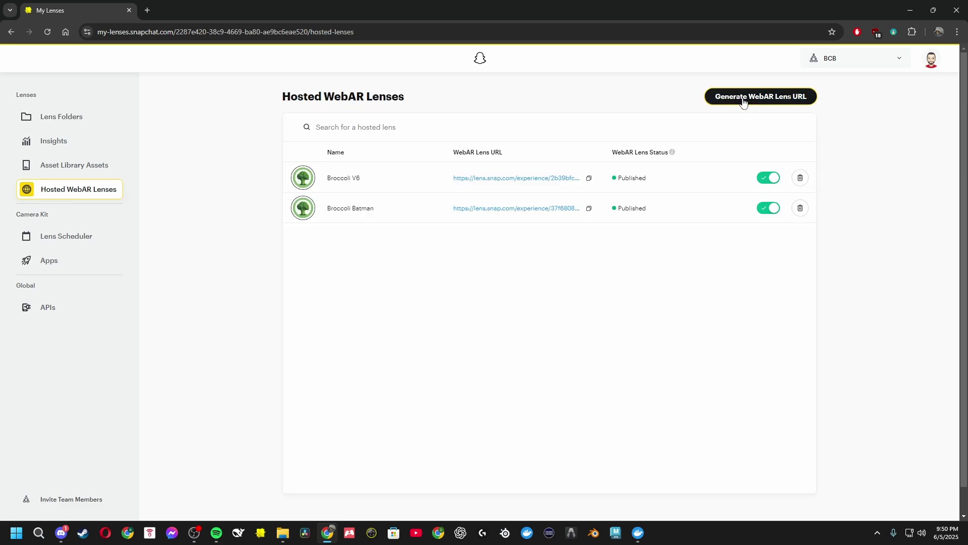
left_click(743, 101)
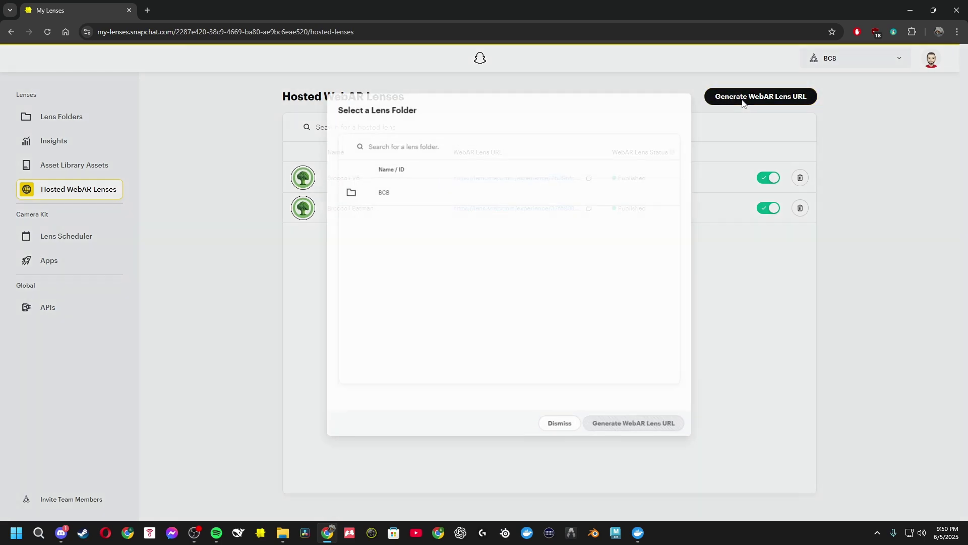
Choose Space Brocohlee from the BCB folder, generate its hosted URL and copy it.
left_click(339, 210)
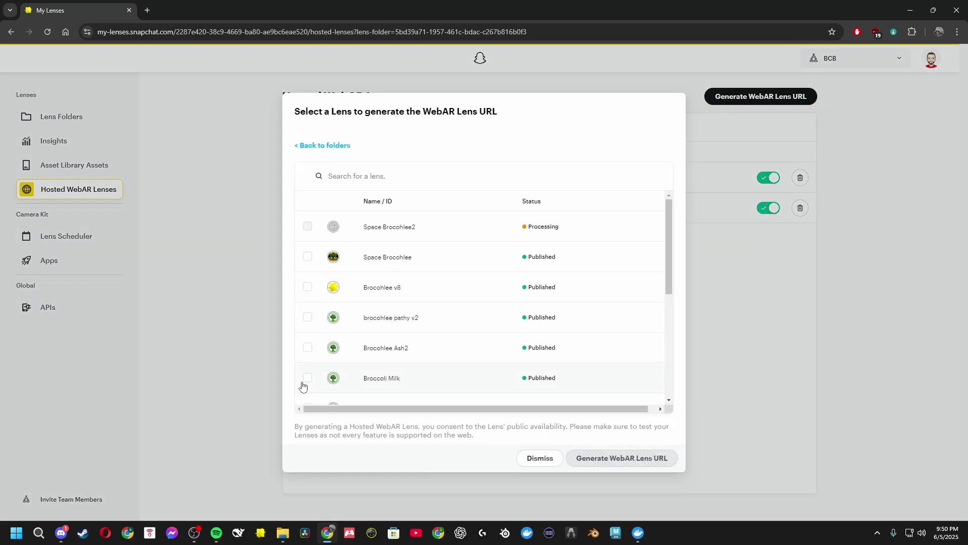
scroll(361, 292, "down", 5)
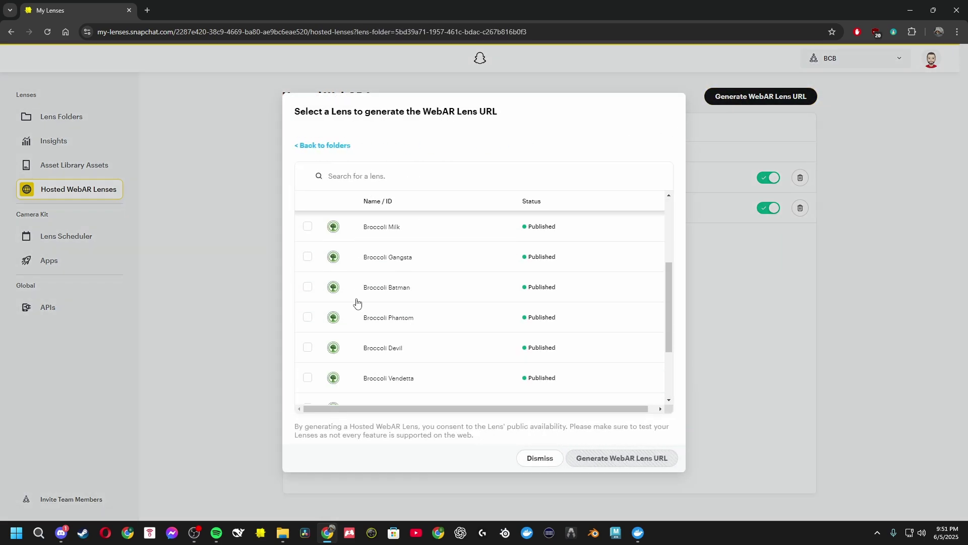
scroll(358, 327, "up", 5)
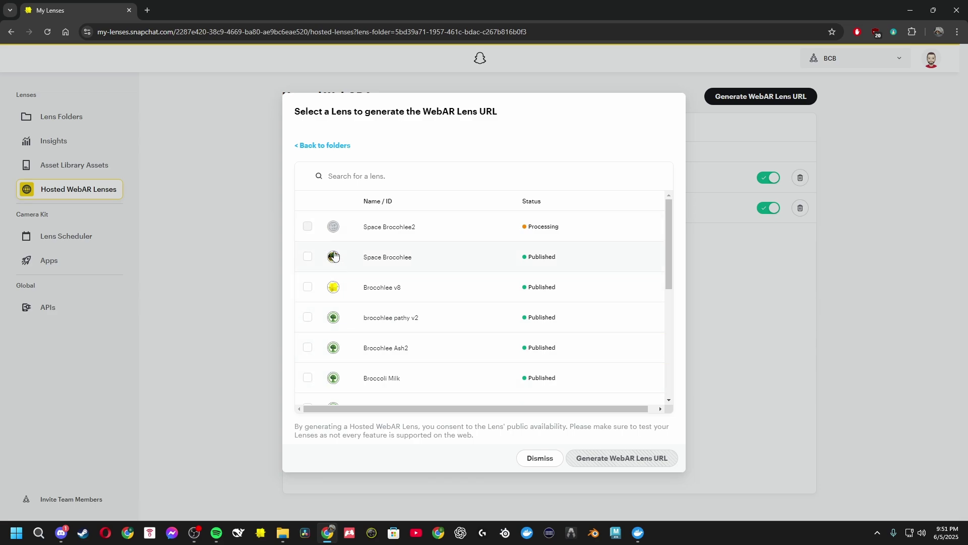
left_click(307, 256)
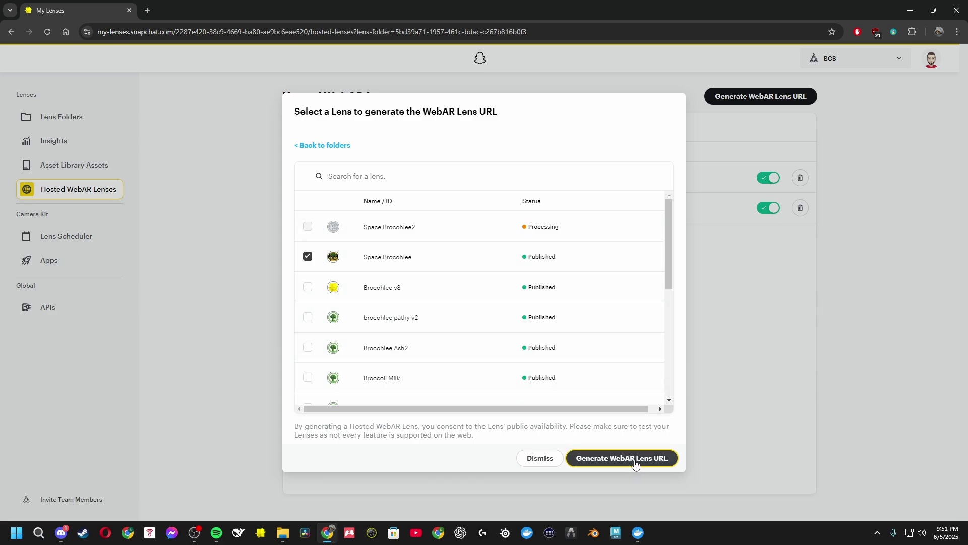
left_click(635, 459)
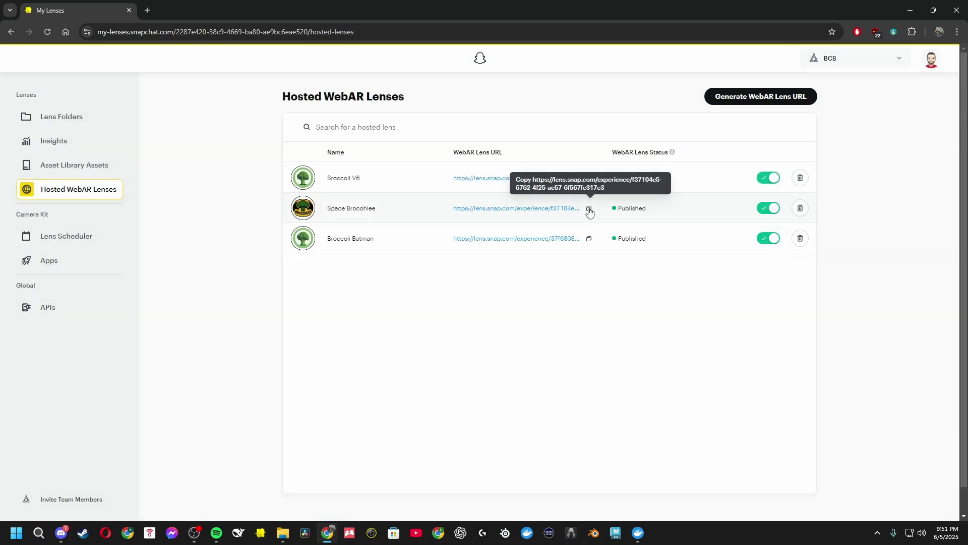
left_click(589, 212)
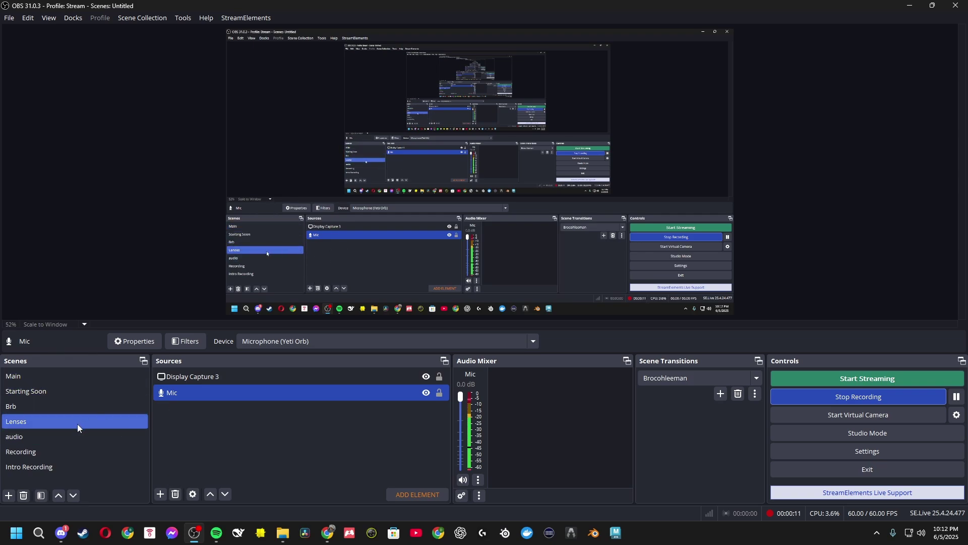
Add a Browser source named Space Brocohlee whose URL is the copied WebAR lens link.
left_click(160, 494)
left_click(214, 284)
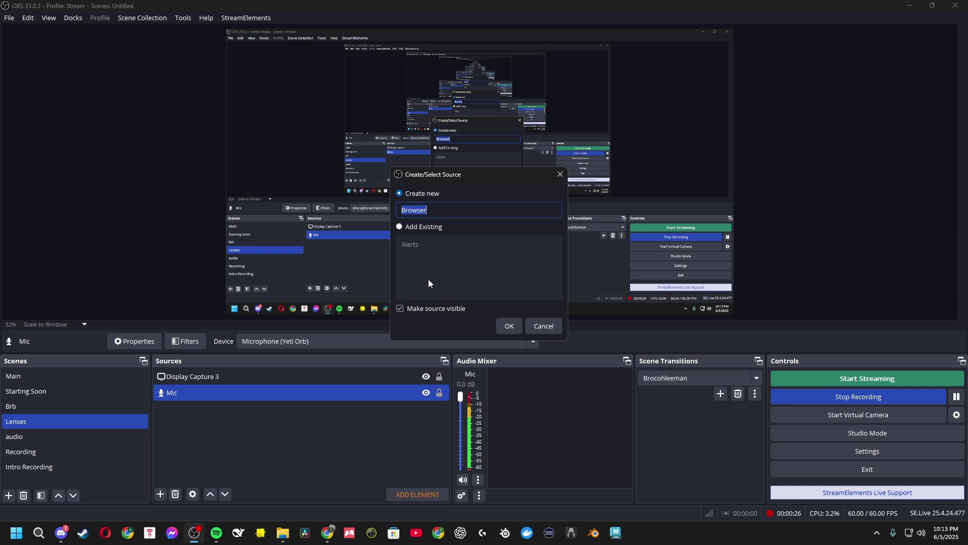
type("Space")
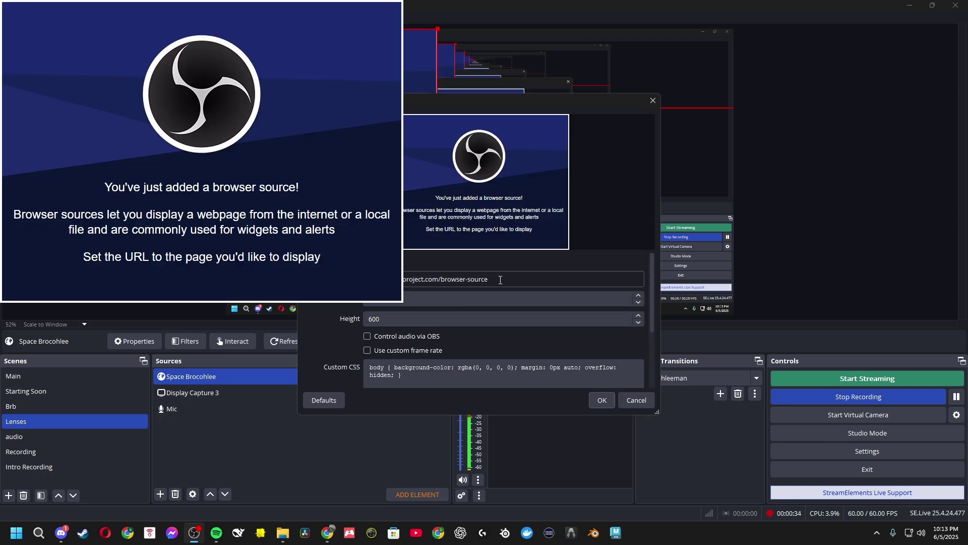
triple_click(444, 279)
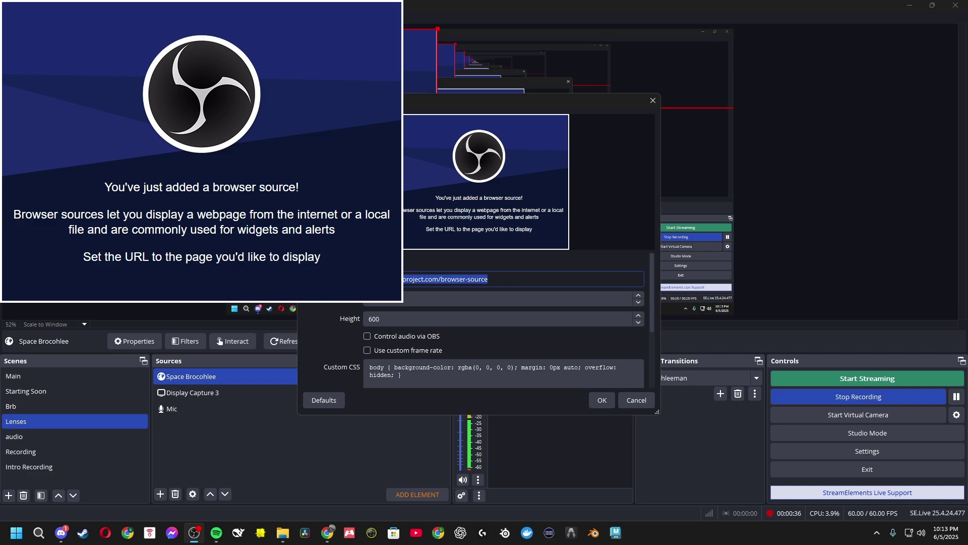
key("ctrl+v")
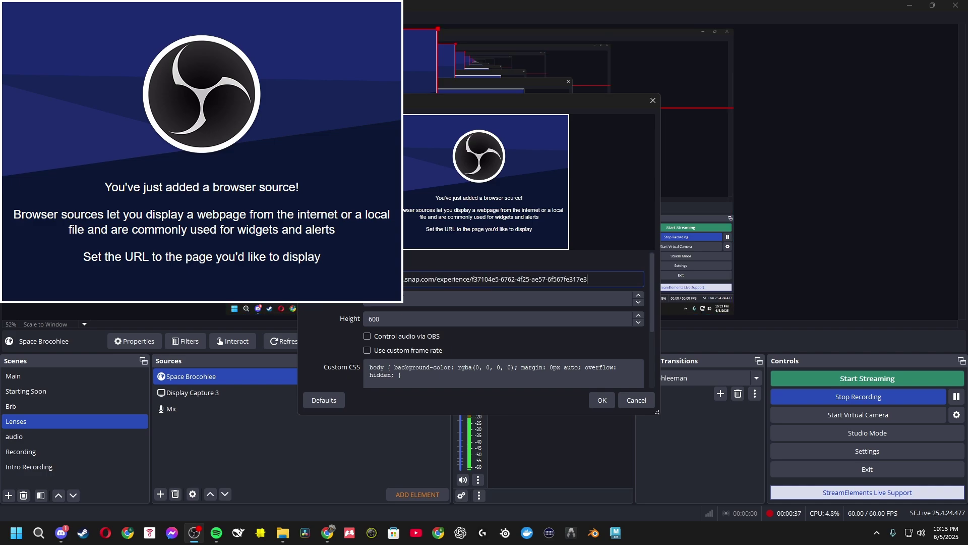
left_click(601, 401)
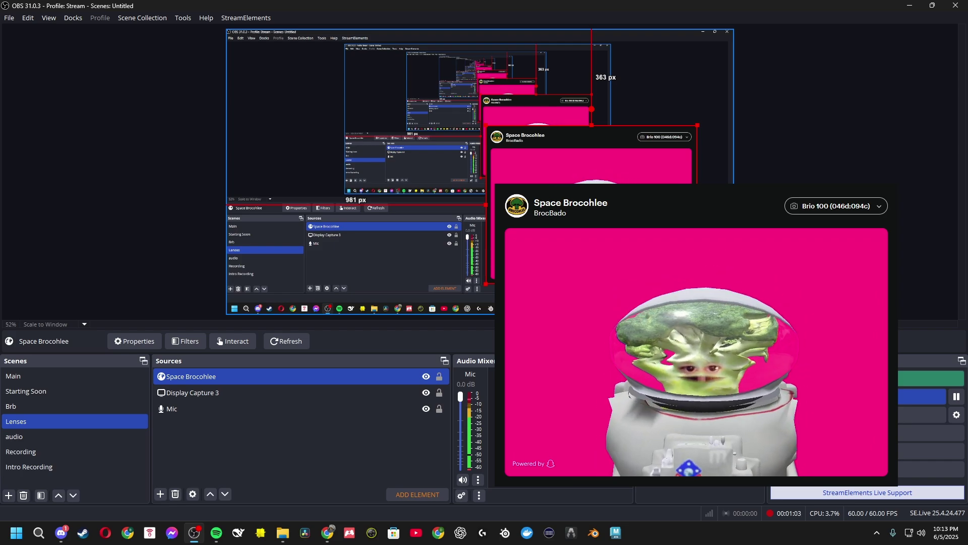
Open the Interact window for Space Brocohlee, move it aside, then close it.
left_click(237, 343)
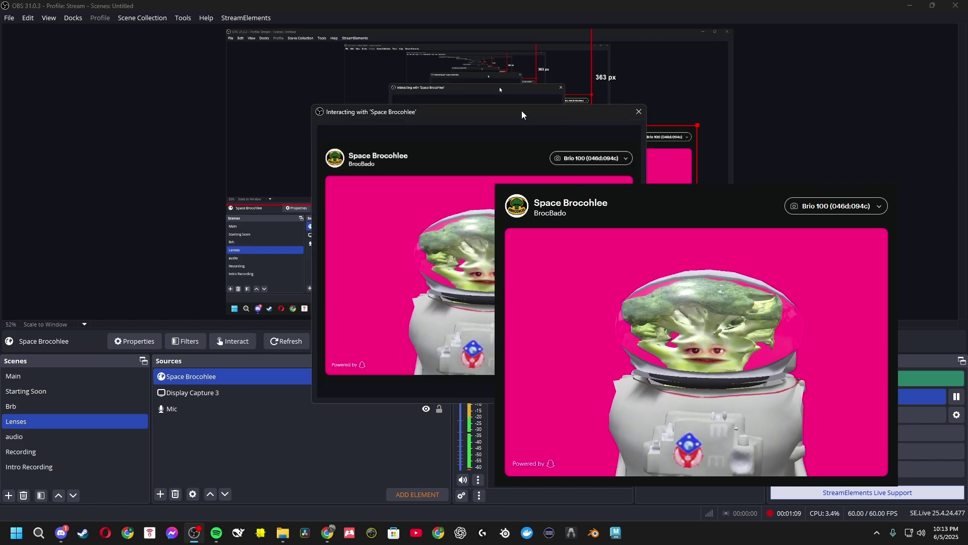
left_click_drag(647, 72, 647, 71)
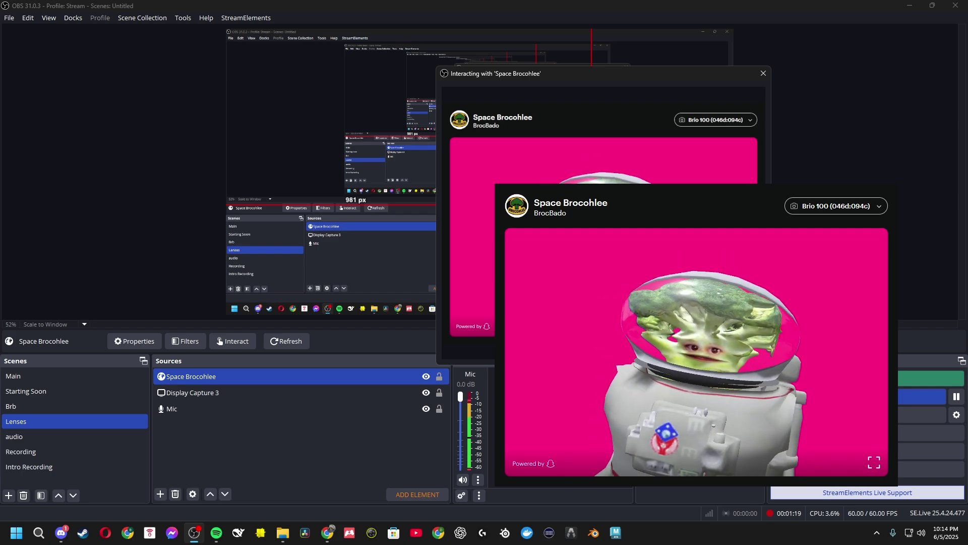
key("Escape")
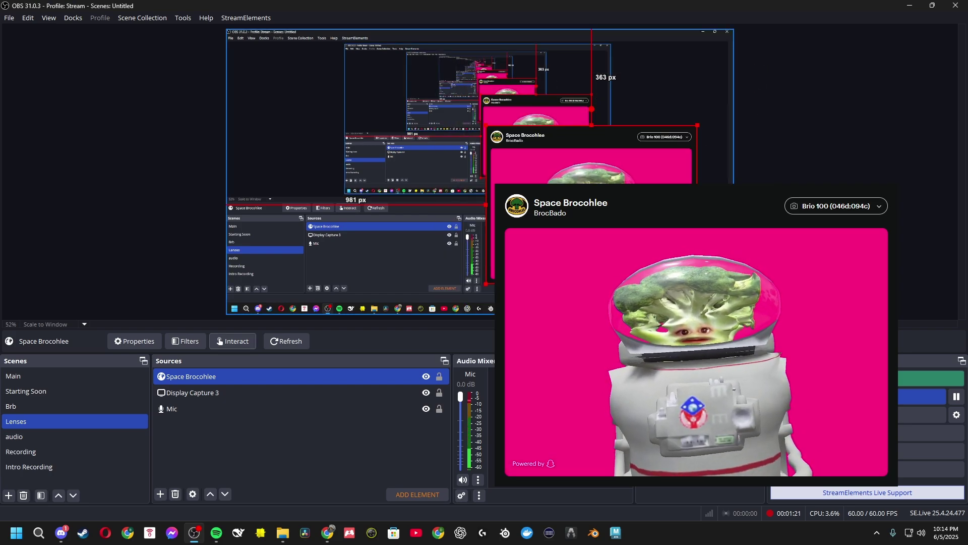
Crop the lens source's header plus its top, right and left edges down to the pink video.
left_click_drag(681, 206, 506, 188)
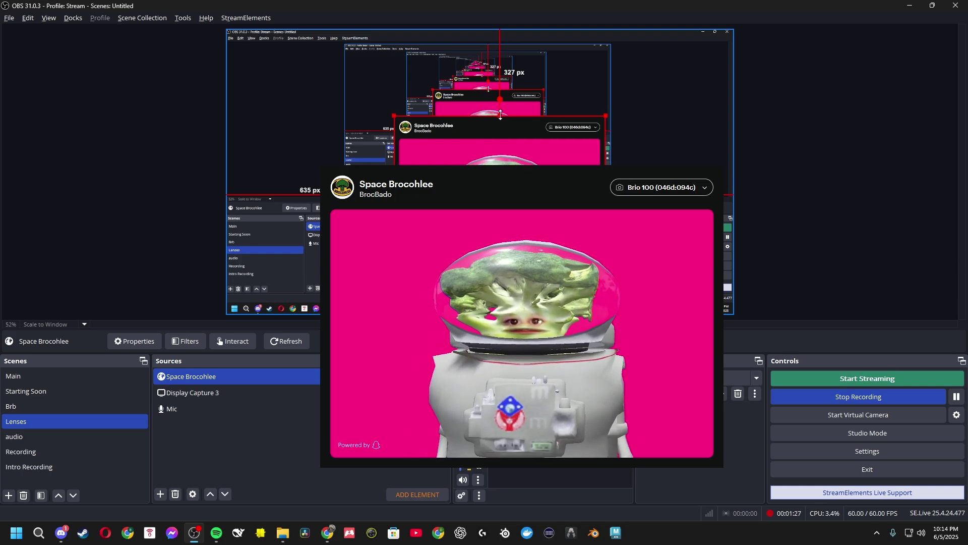
left_click_drag(502, 115, 497, 138)
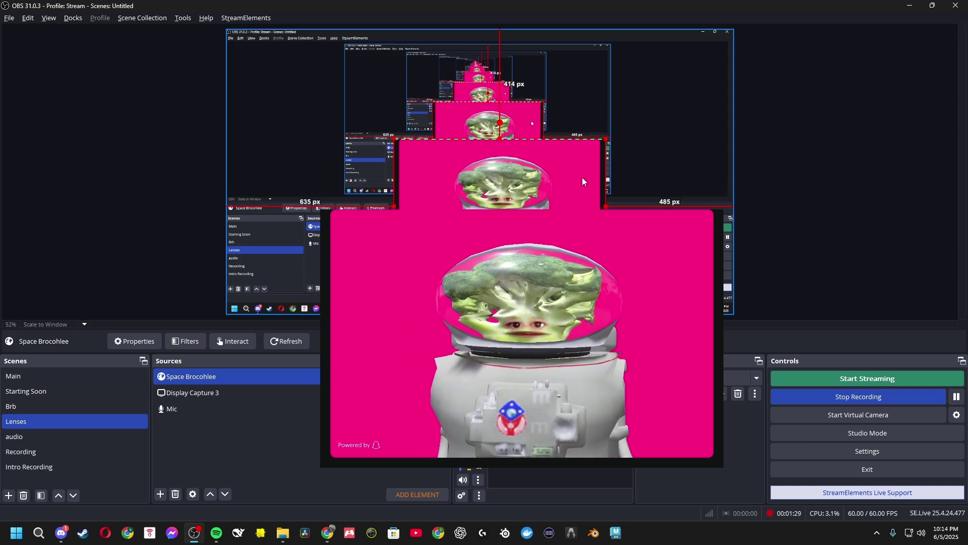
left_click_drag(605, 174, 597, 201)
left_click_drag(393, 170, 405, 170)
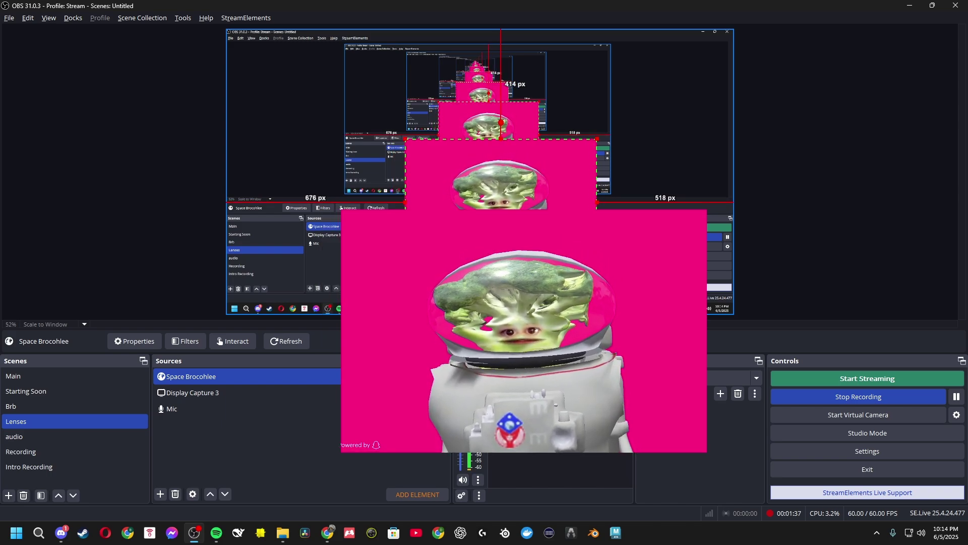
Move the lens to the lower left of the canvas and shrink it.
left_click_drag(517, 223, 339, 279)
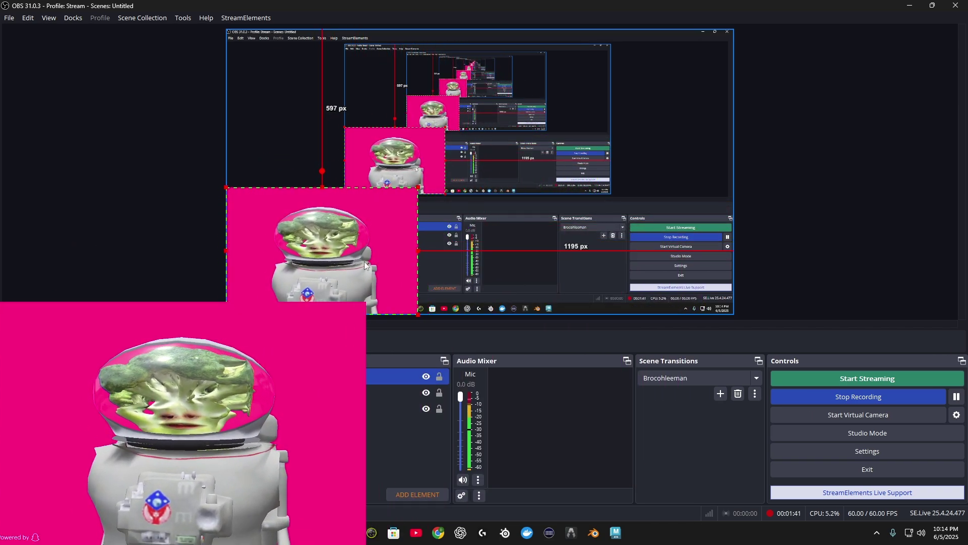
left_click_drag(418, 195, 378, 212)
left_click_drag(277, 292, 297, 272)
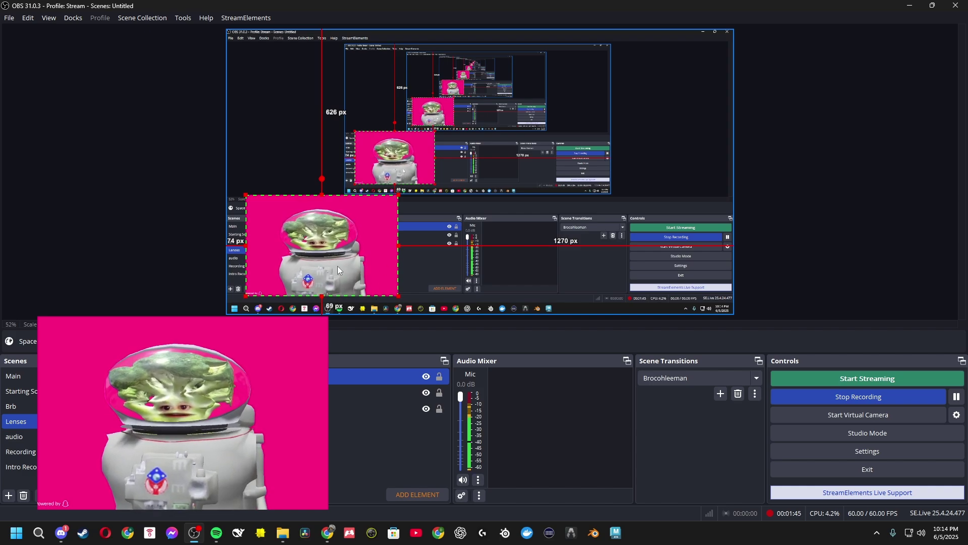
Add a Chroma Key filter to the Space Brocohlee source.
right_click(349, 267)
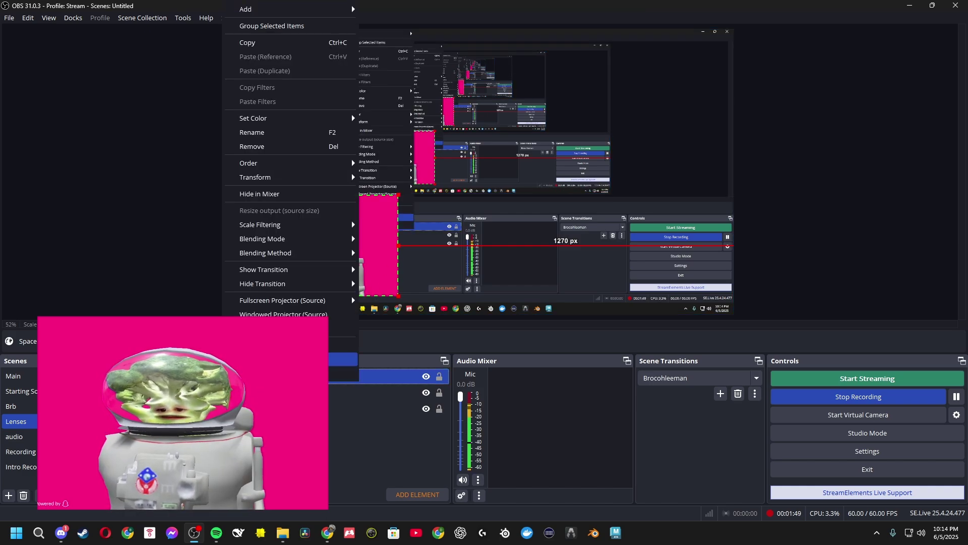
left_click(363, 337)
left_click(275, 430)
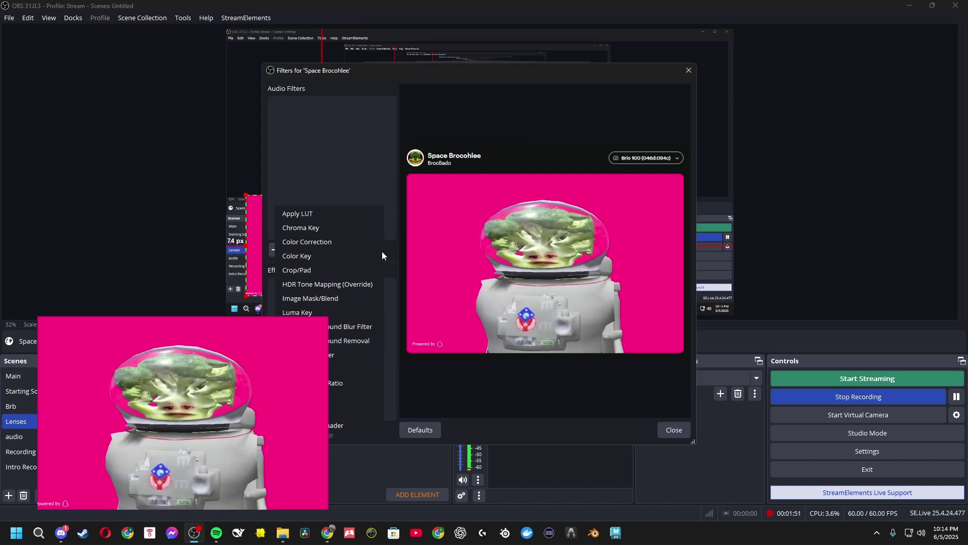
left_click(323, 224)
left_click(454, 273)
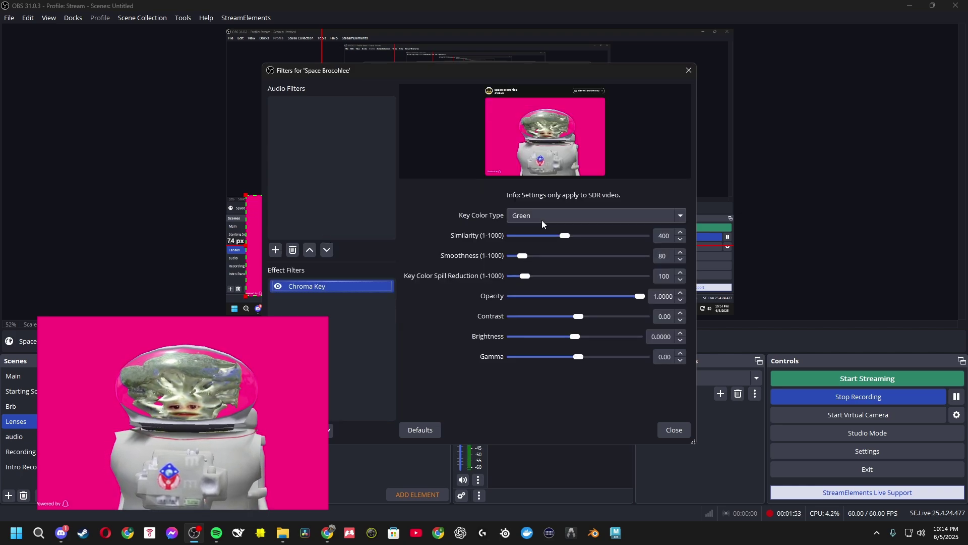
Set the key to a custom colour sampled from the pink background and lower Similarity.
left_click(562, 216)
left_click(552, 259)
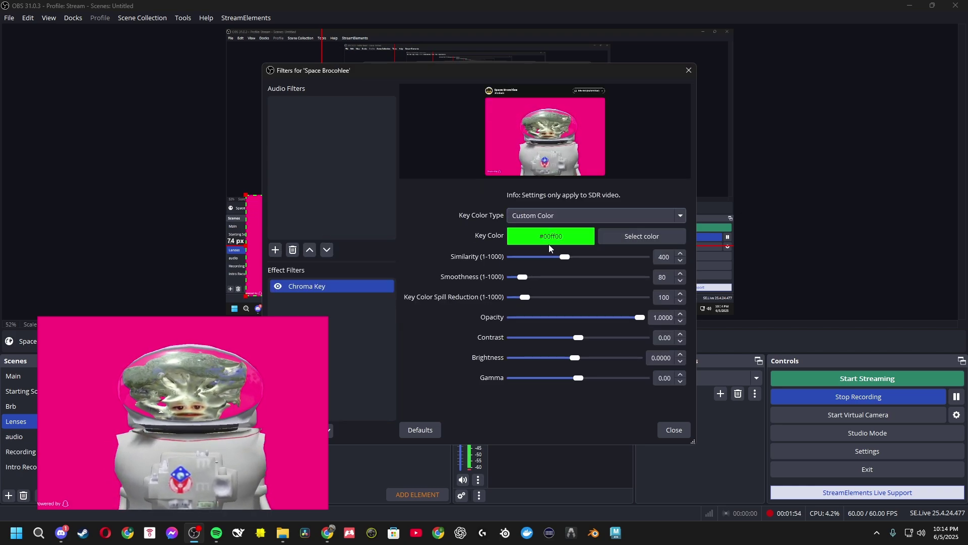
left_click(637, 238)
left_click(436, 245)
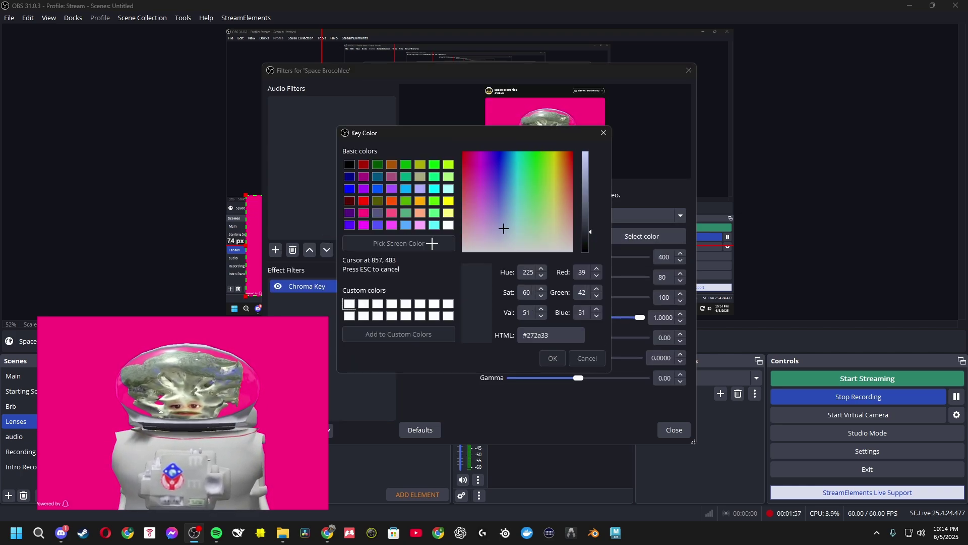
left_click(496, 111)
left_click(551, 358)
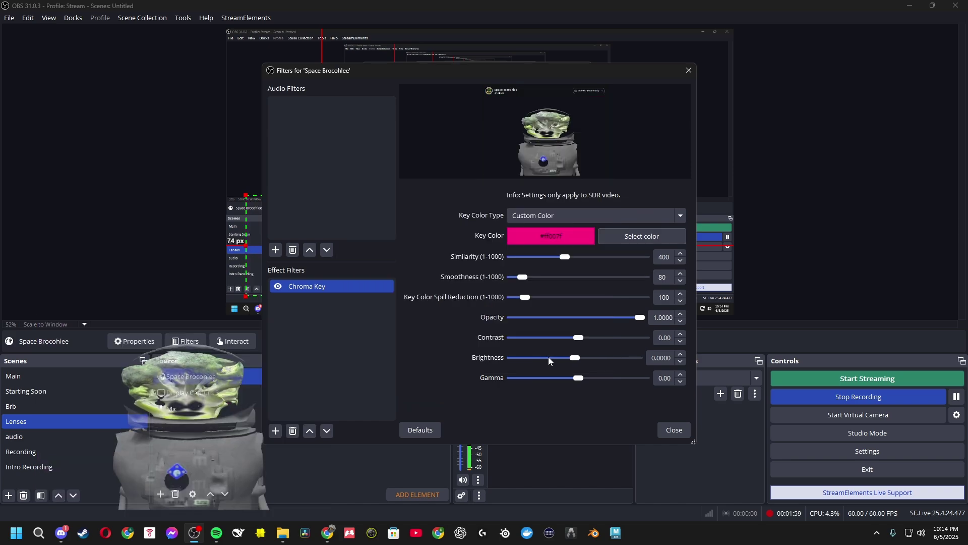
left_click_drag(561, 260, 518, 277)
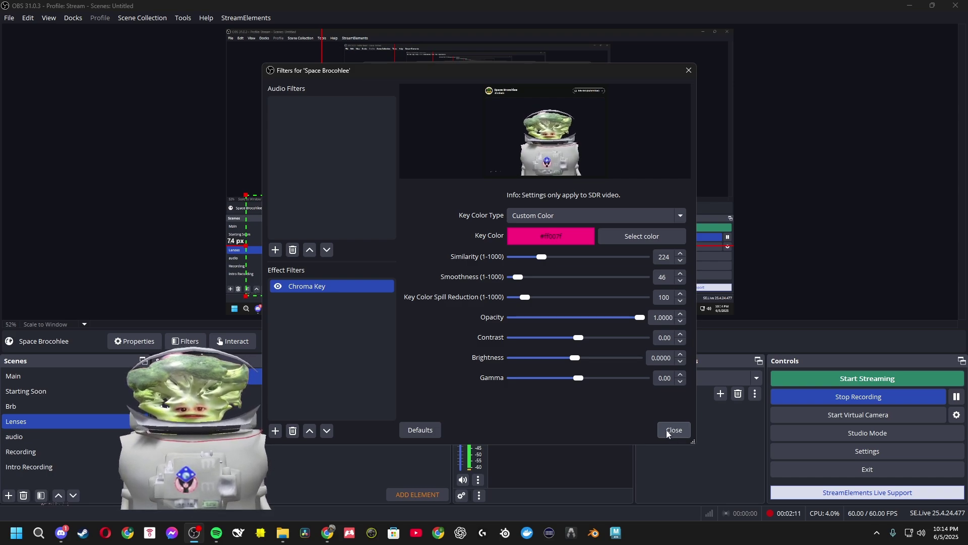
Close the filters and drag the keyed lens into the canvas's bottom-left corner.
left_click(578, 219)
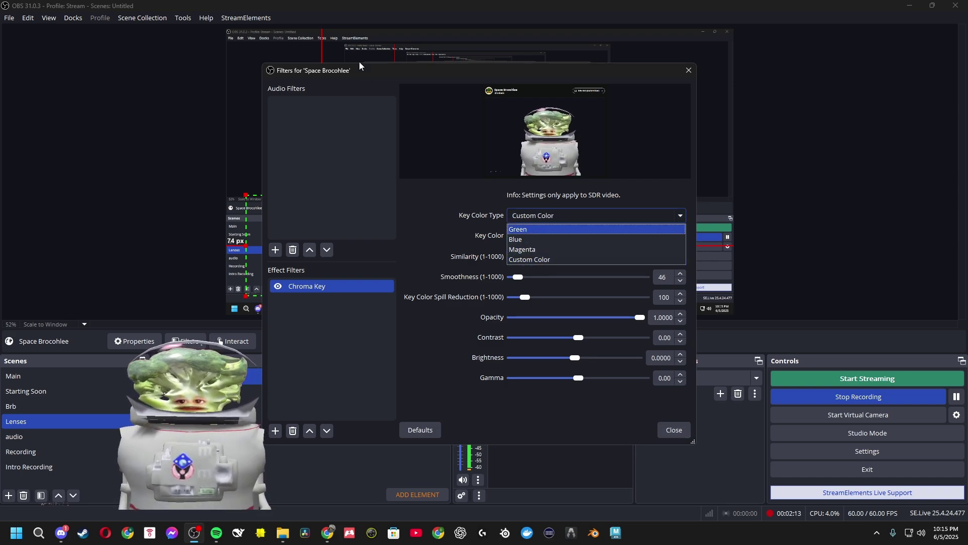
left_click(867, 456)
left_click(856, 452)
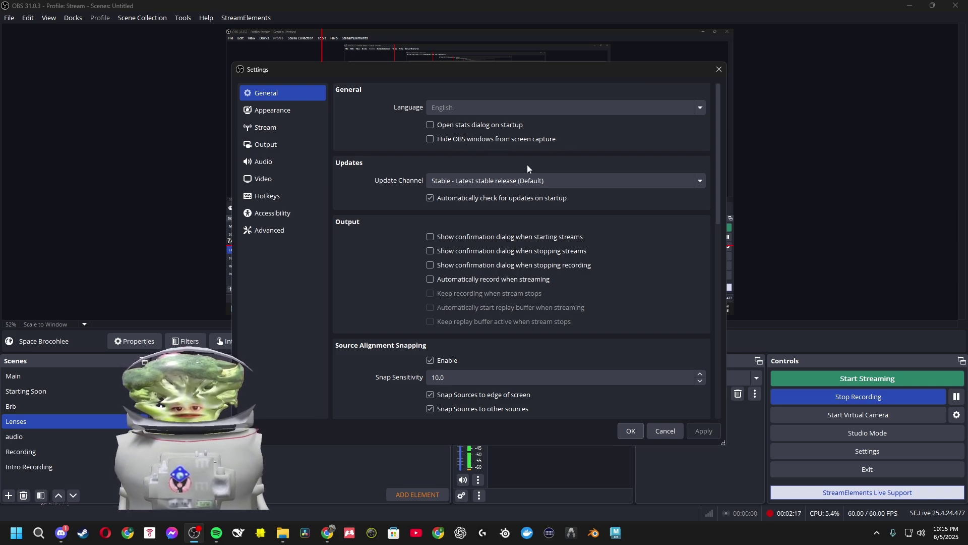
left_click(622, 429)
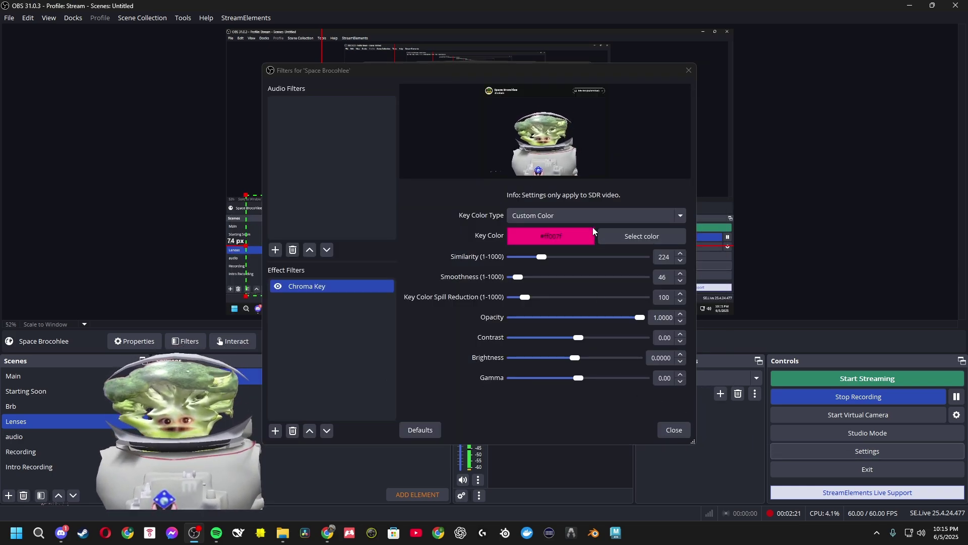
left_click(674, 429)
left_click_drag(348, 277, 329, 295)
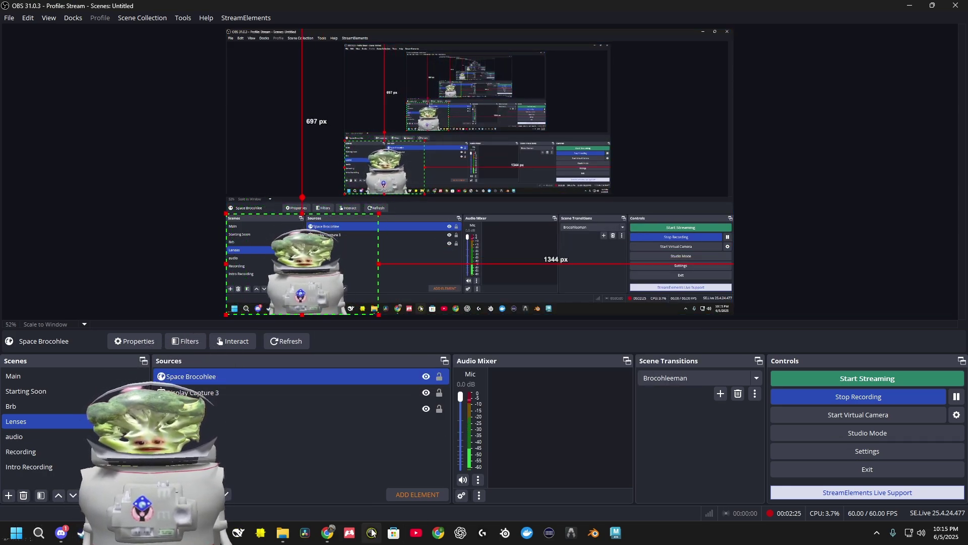
Stop the OBS recording from the Controls dock.
left_click(877, 532)
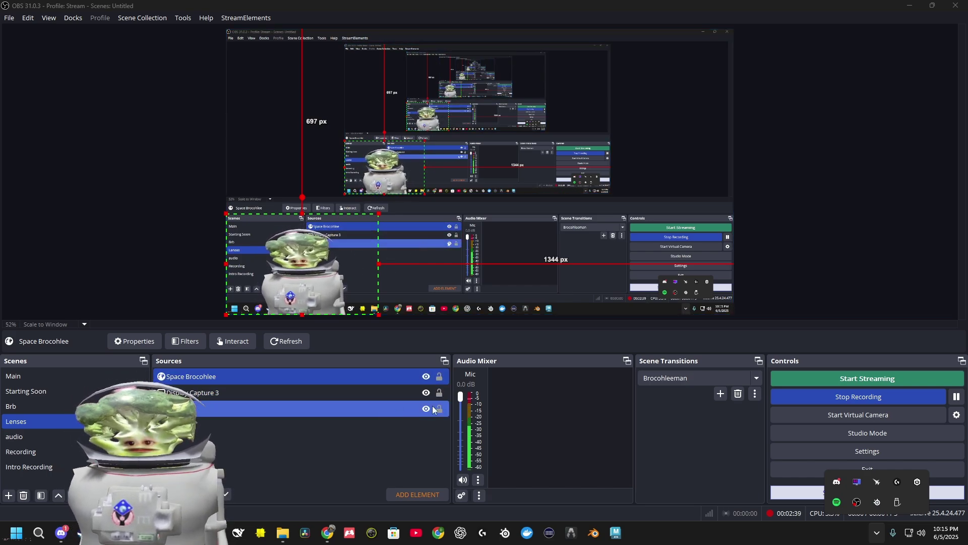
left_click(427, 377)
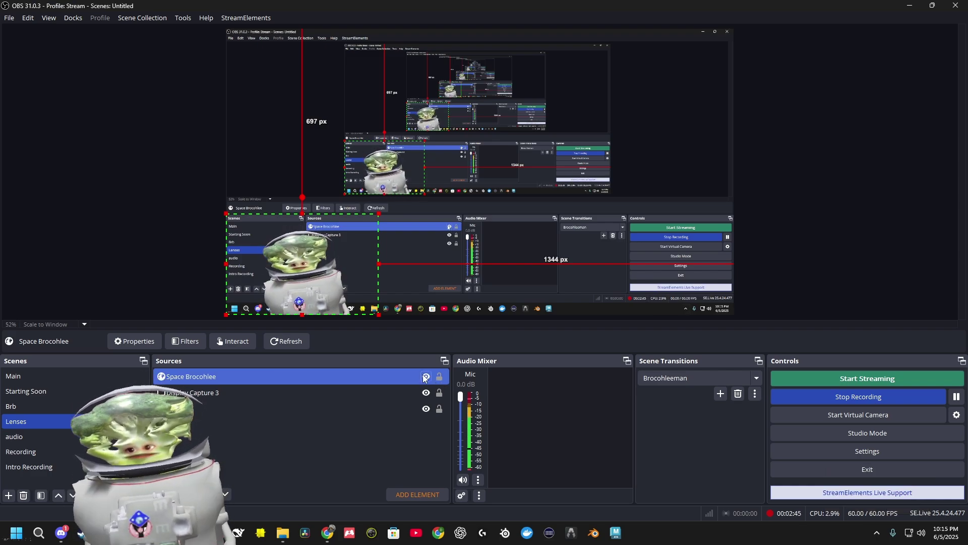
left_click(837, 397)
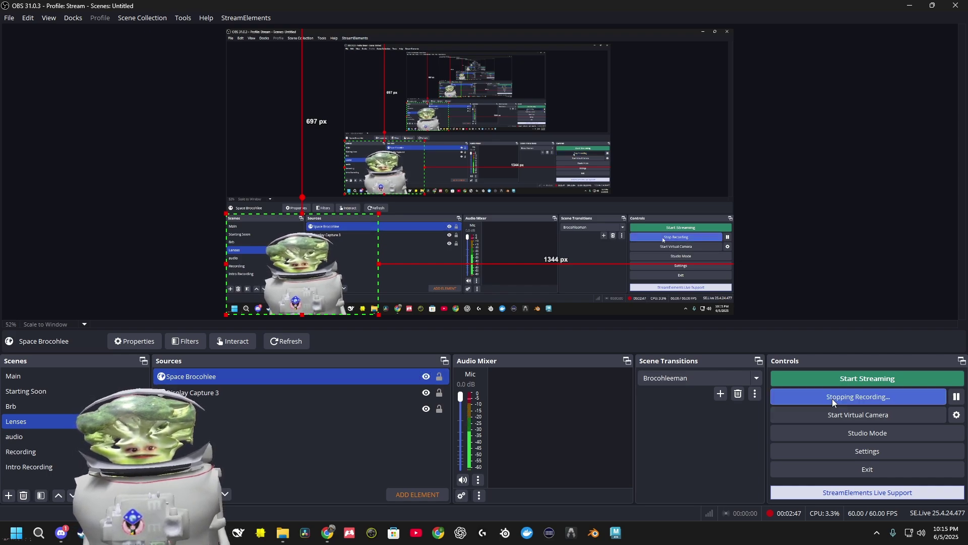